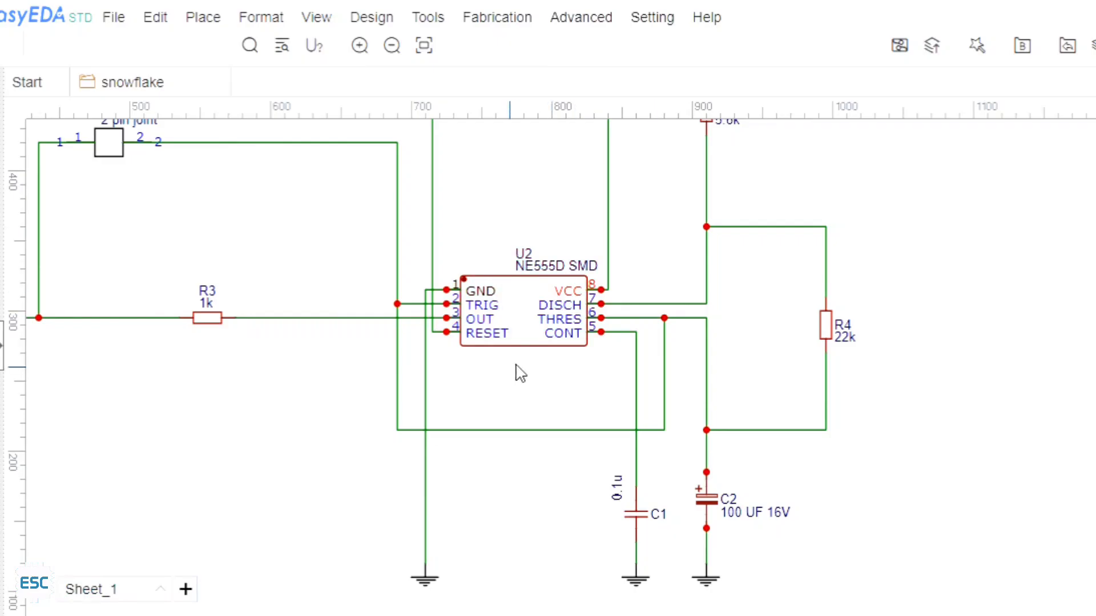
# Zoom and pan around the schematic to review the LED array around the timer
pyautogui.scroll(5, 514, 371)
pyautogui.moveTo(546, 404); pyautogui.dragTo(542, 428, button='right')
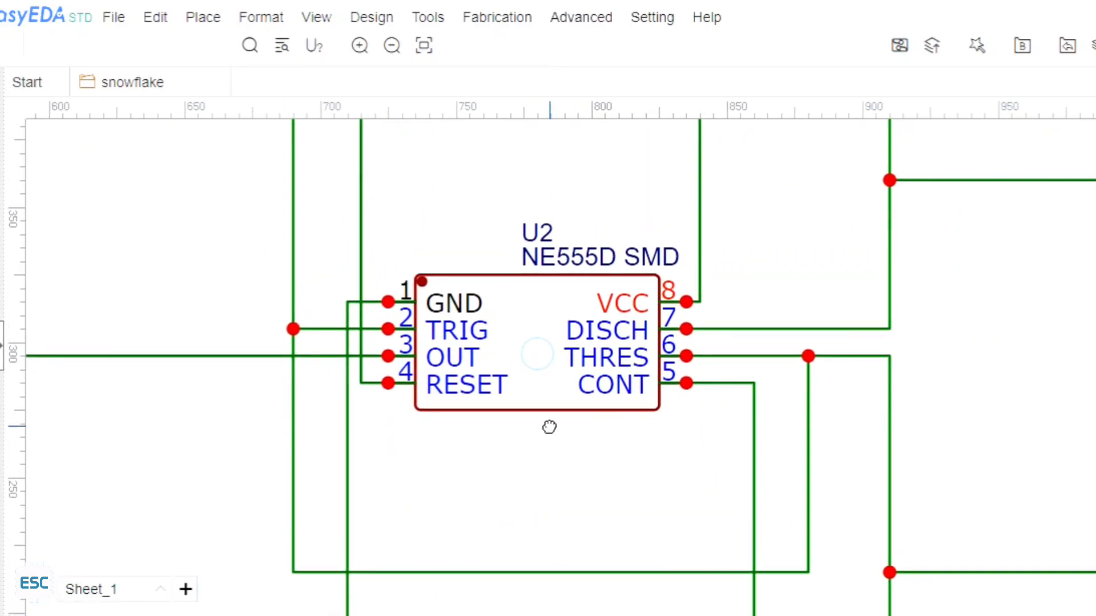
pyautogui.scroll(-4, 545, 411)
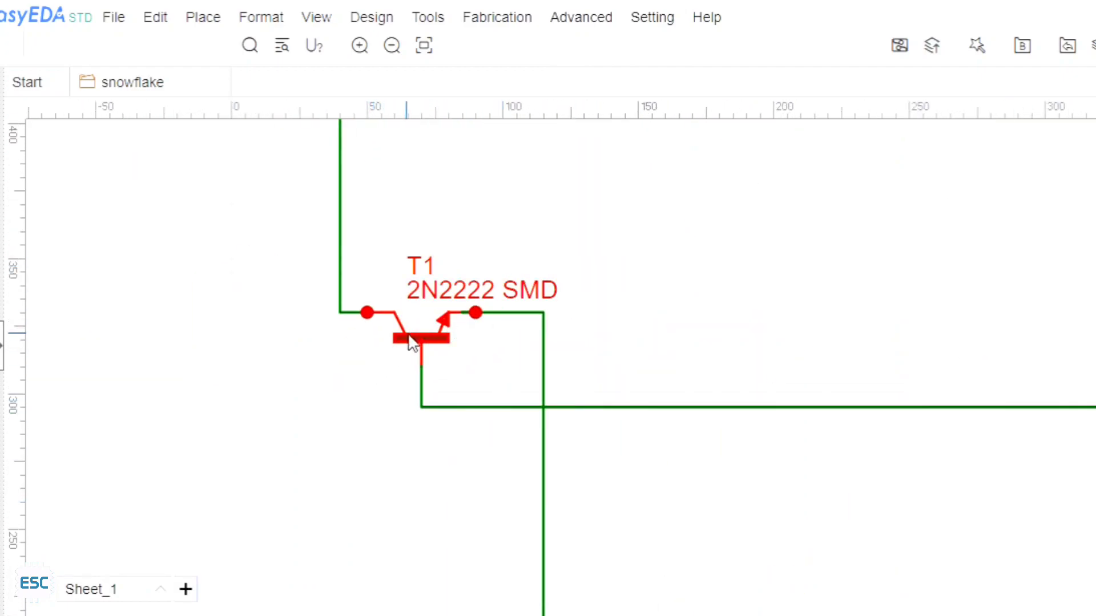
pyautogui.scroll(-3, 444, 334)
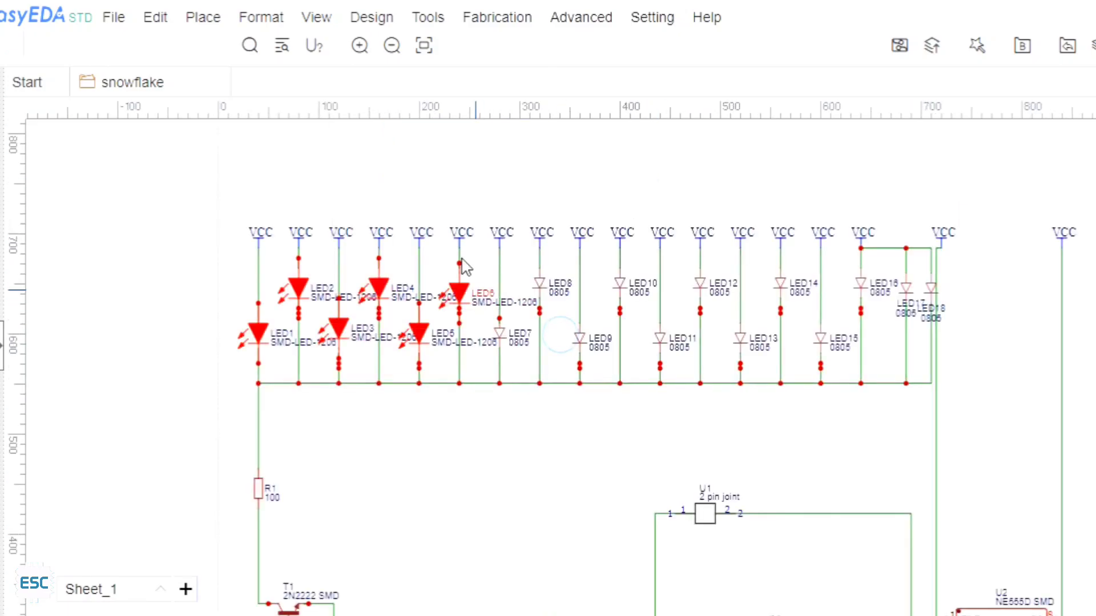
pyautogui.scroll(2, 337, 296)
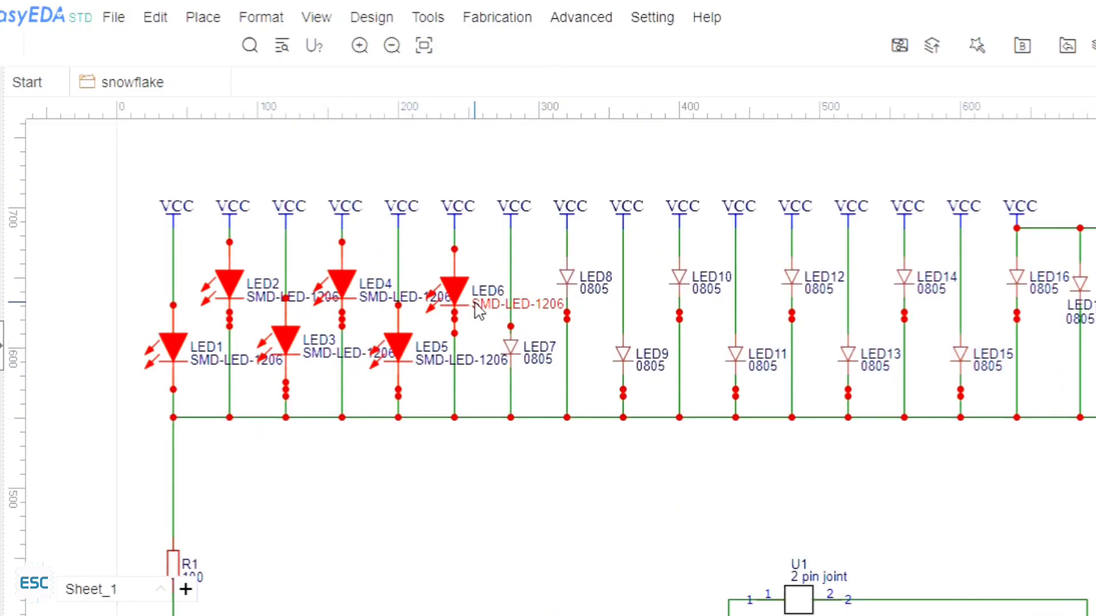
pyautogui.scroll(-3, 609, 379)
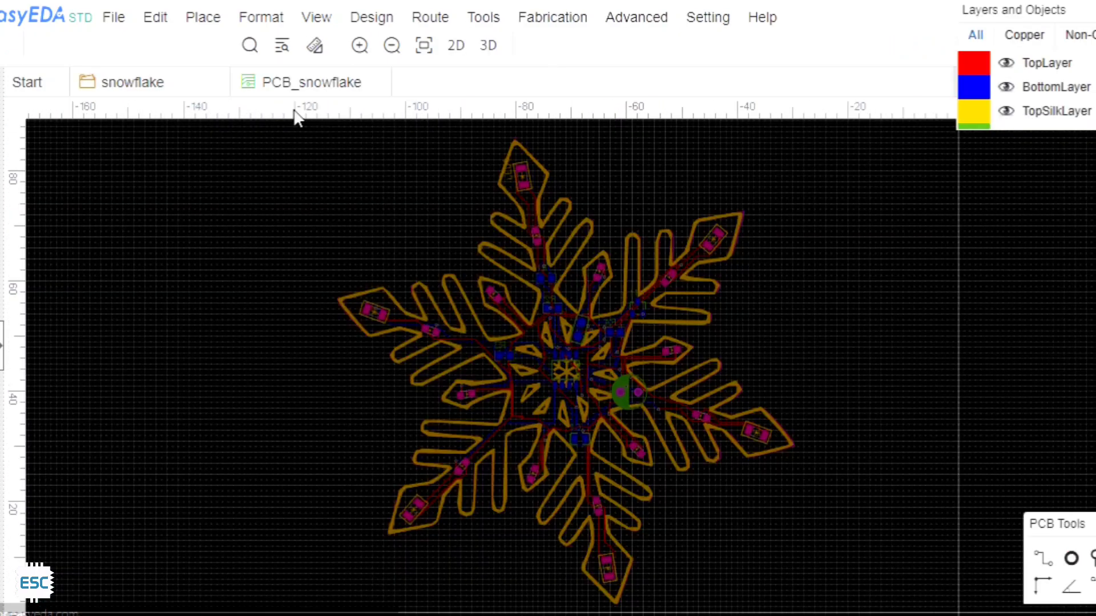
# Highlight a net, make TopLayer active after BottomLayer, and preview the board in Photo View
pyautogui.click(625, 448)
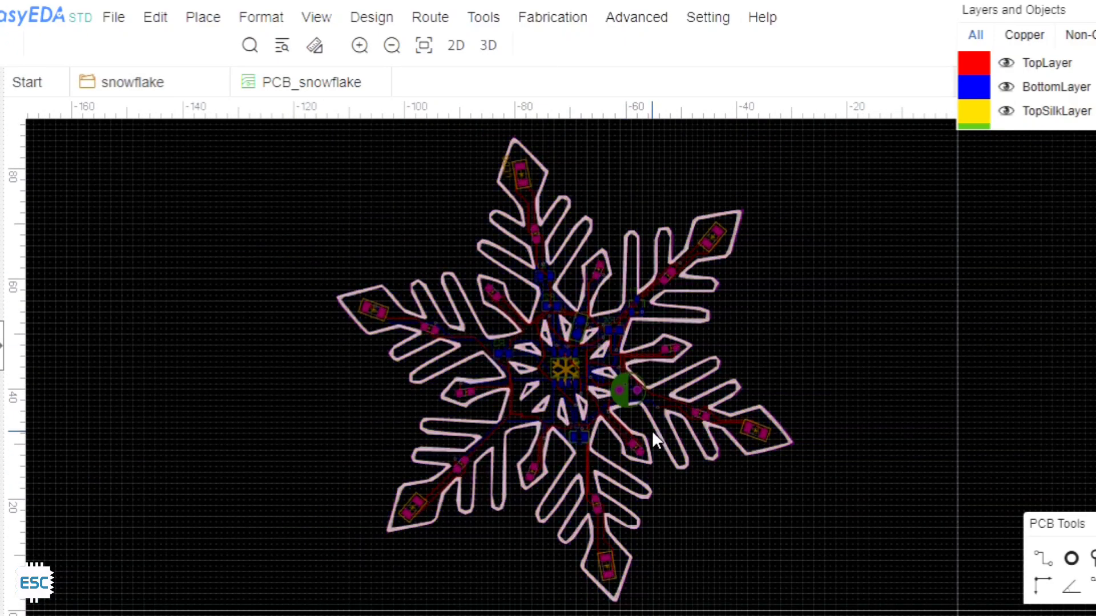
pyautogui.moveTo(1066, 103)
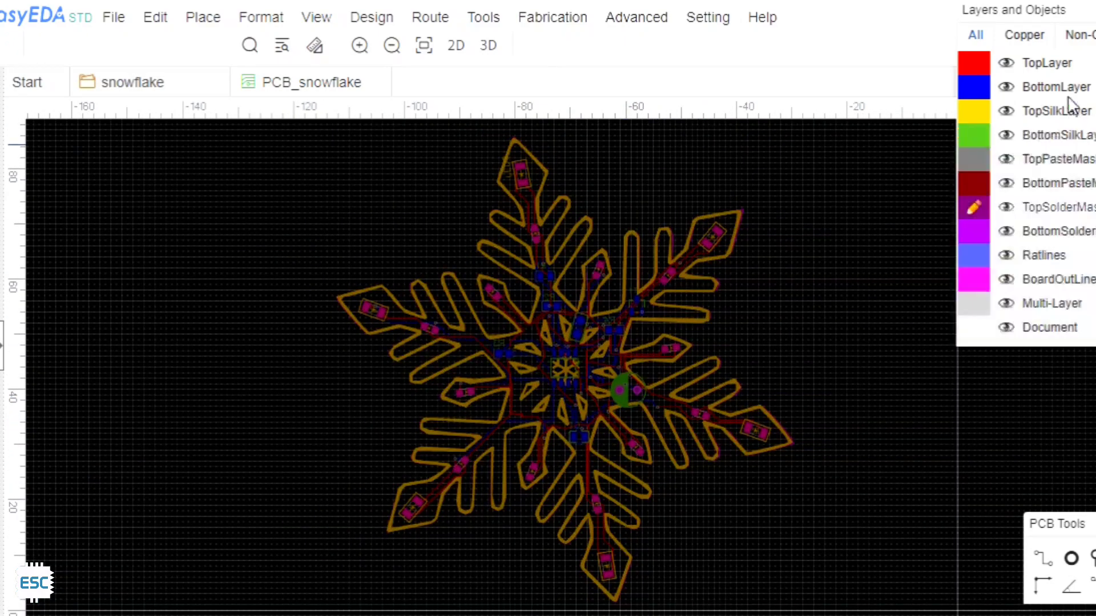
pyautogui.click(973, 94)
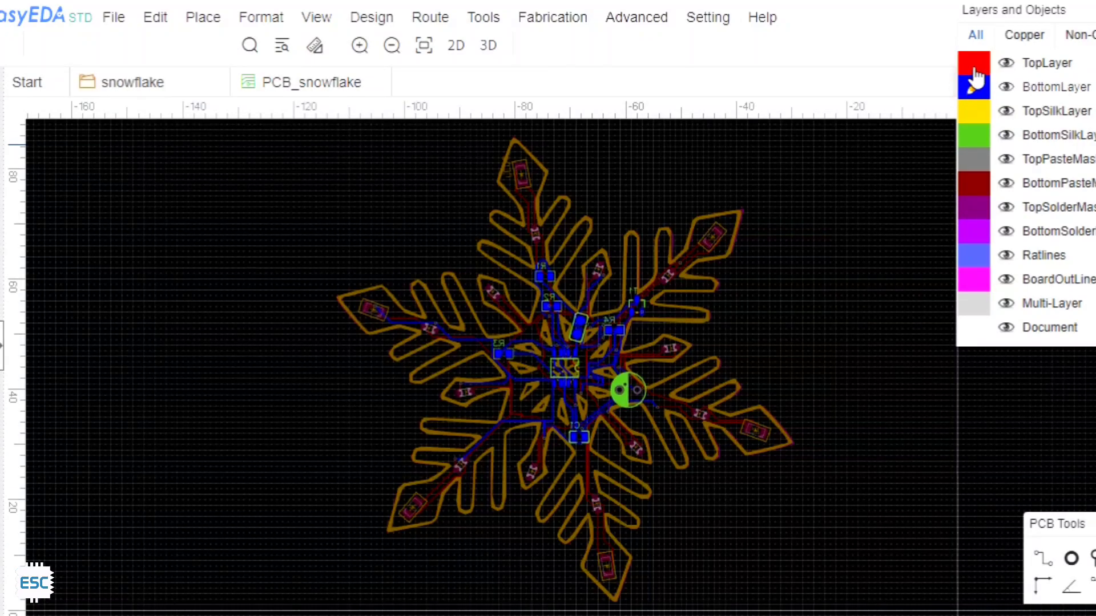
pyautogui.click(974, 65)
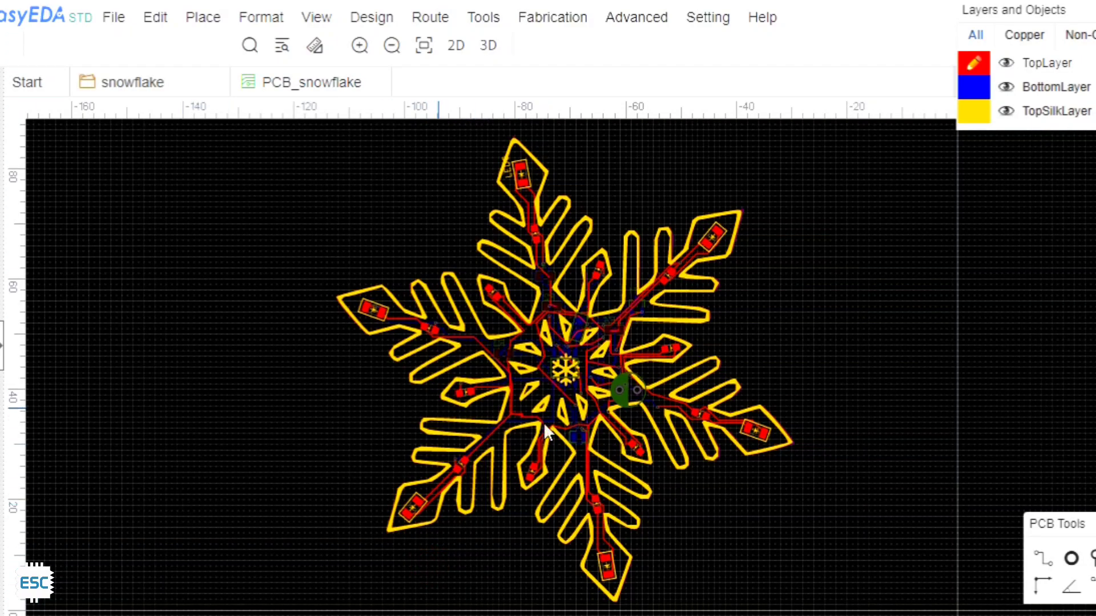
pyautogui.scroll(4, 588, 426)
pyautogui.scroll(-1, 567, 431)
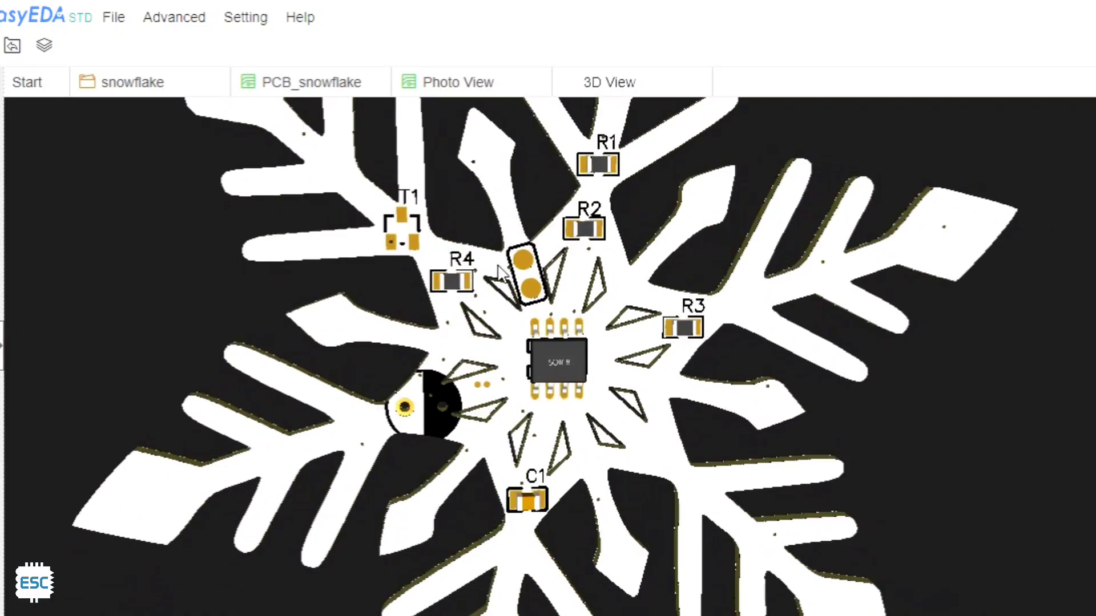
# Back in PCB_snowflake, generate the Gerber files without a DRC check and download the zip
pyautogui.scroll(-5, 367, 344)
pyautogui.moveTo(367, 345); pyautogui.dragTo(571, 294)
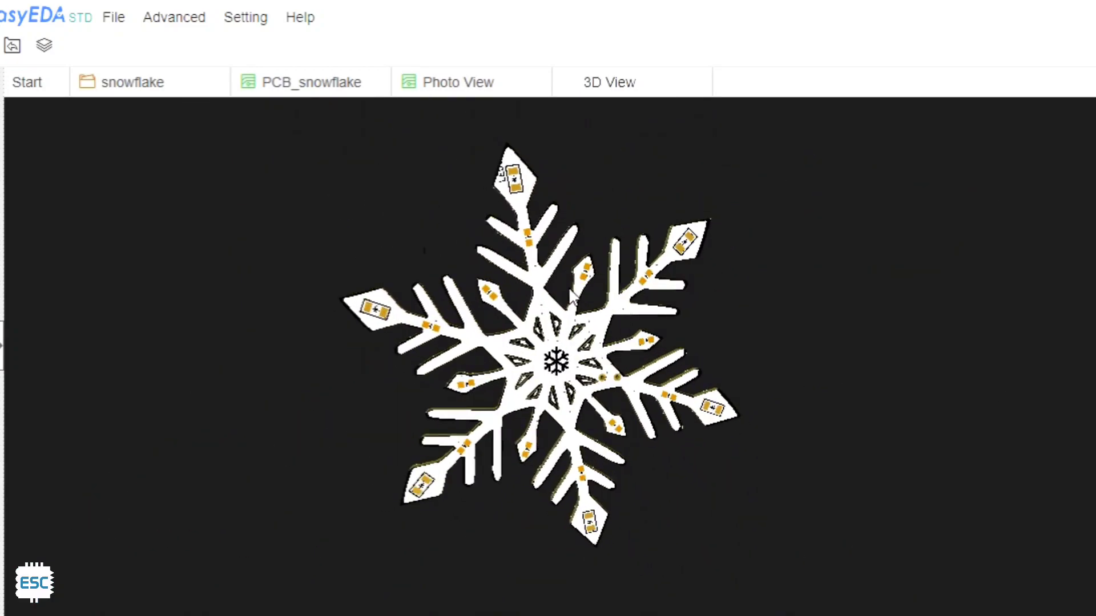
pyautogui.click(275, 85)
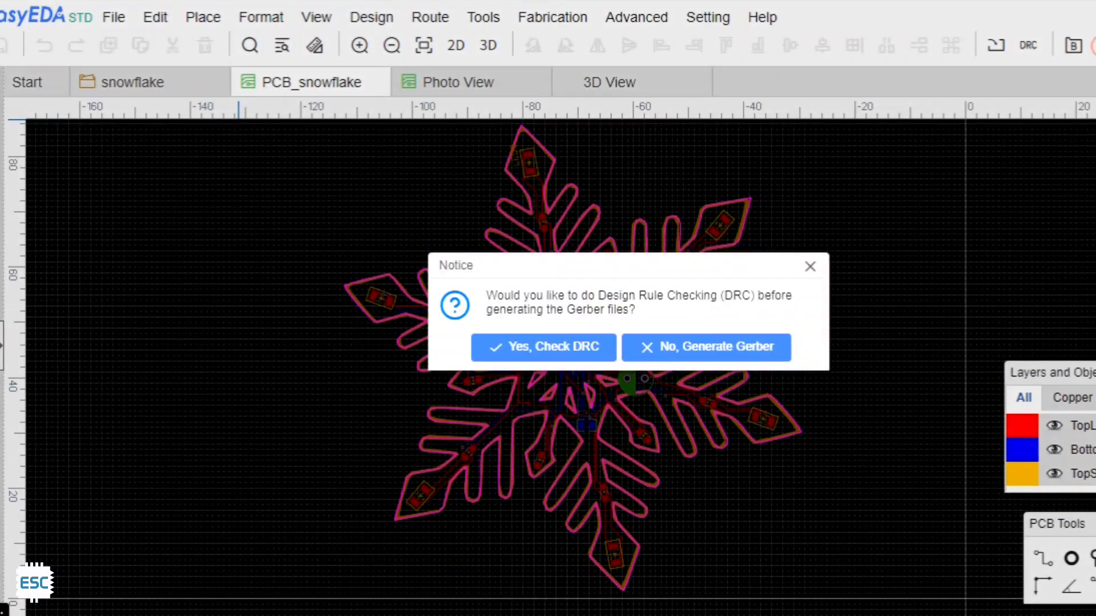
pyautogui.click(749, 353)
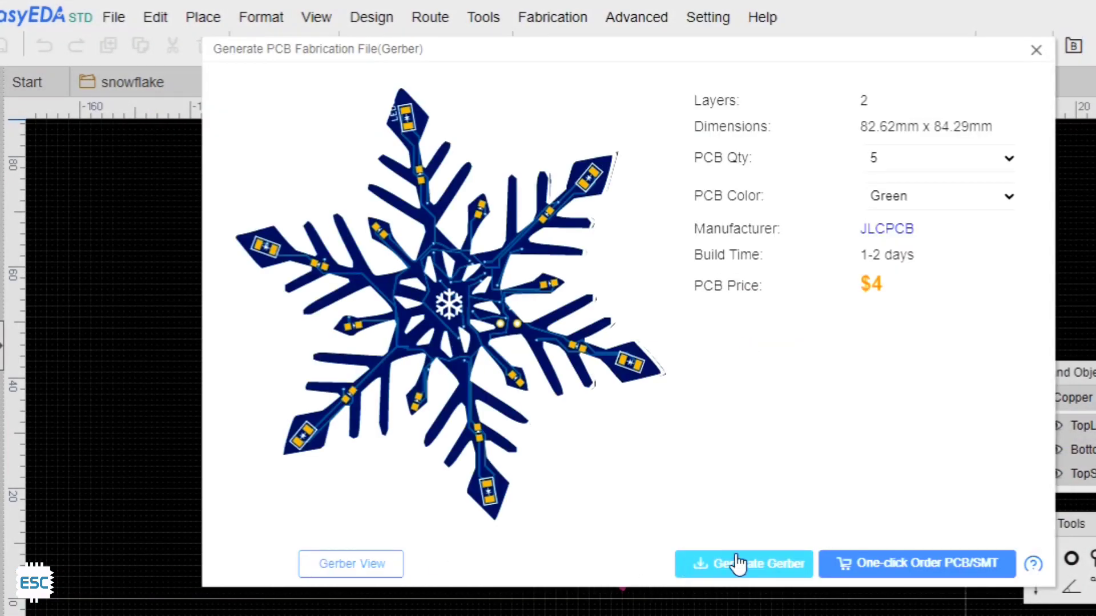
pyautogui.click(778, 556)
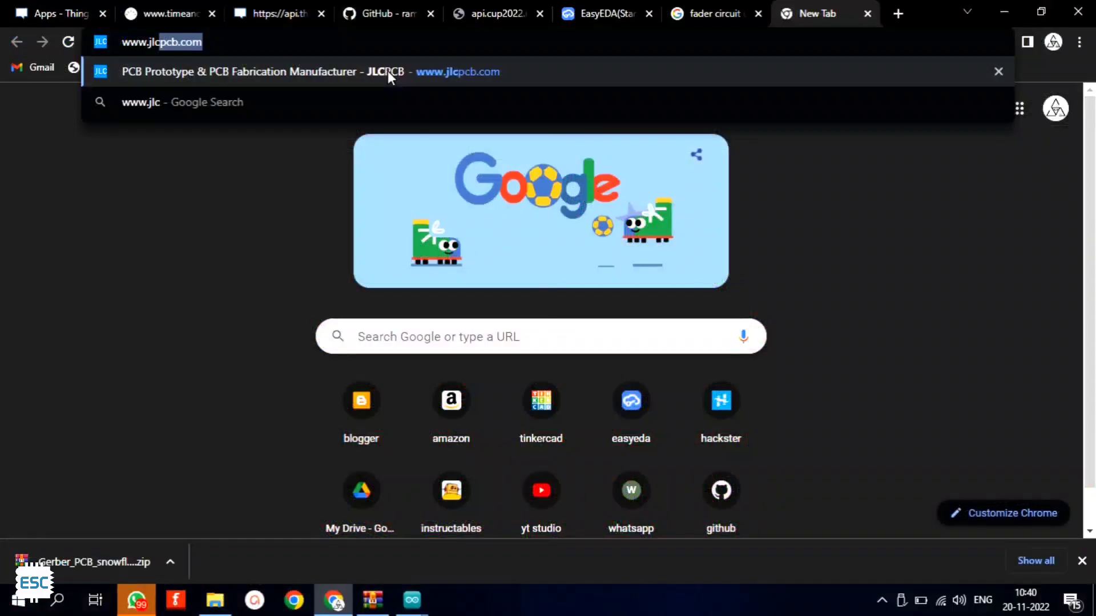
# Load jlcpcb.com, start a PCB order, and begin adding a Gerber file
pyautogui.press('Return')
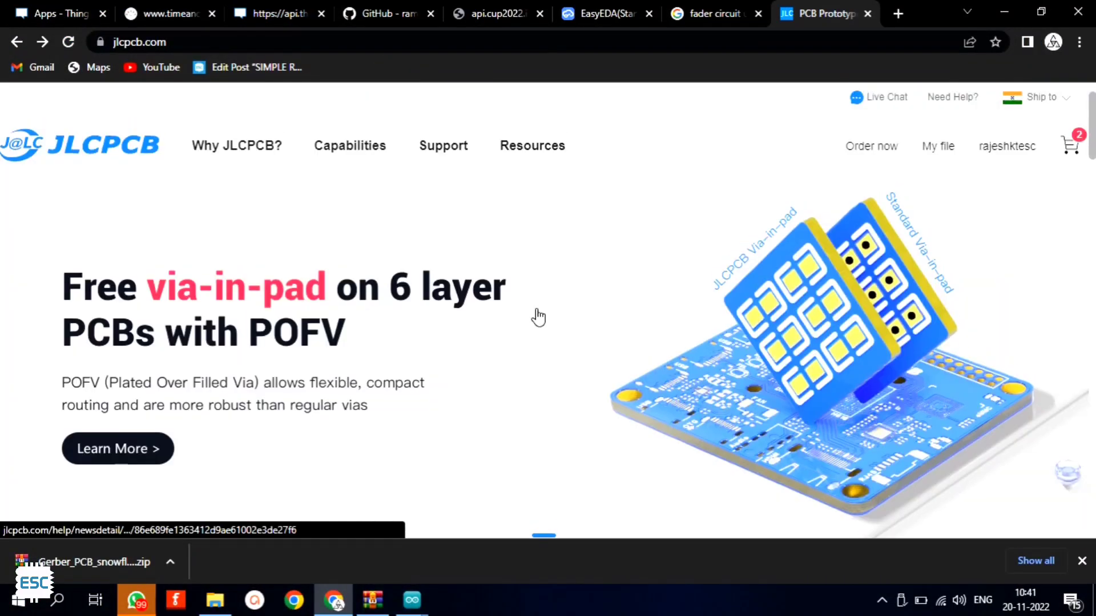
pyautogui.scroll(-3, 596, 407)
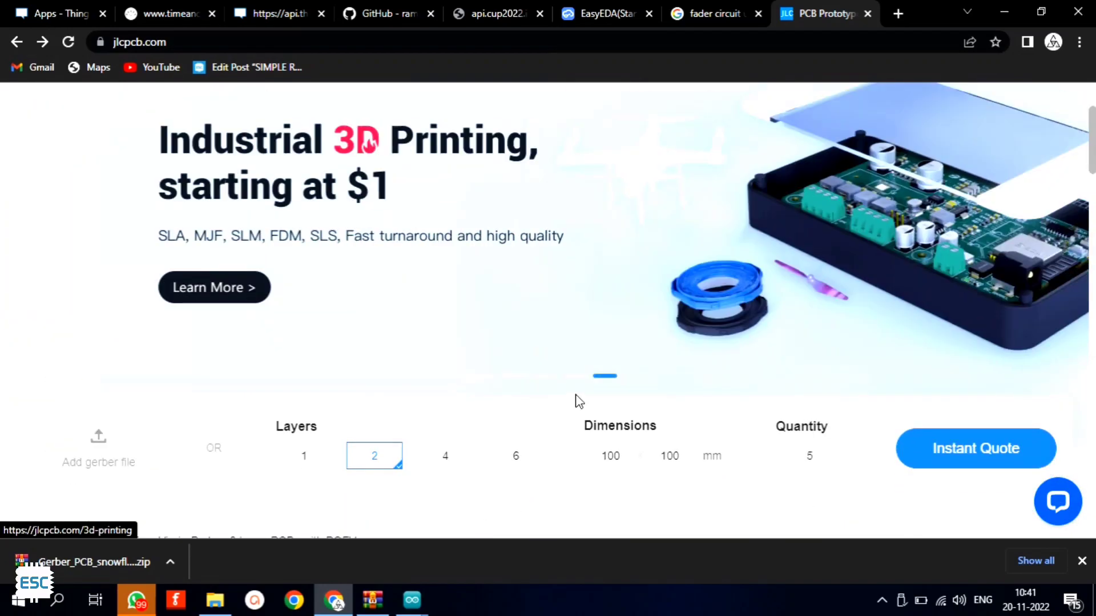
pyautogui.scroll(2, 607, 348)
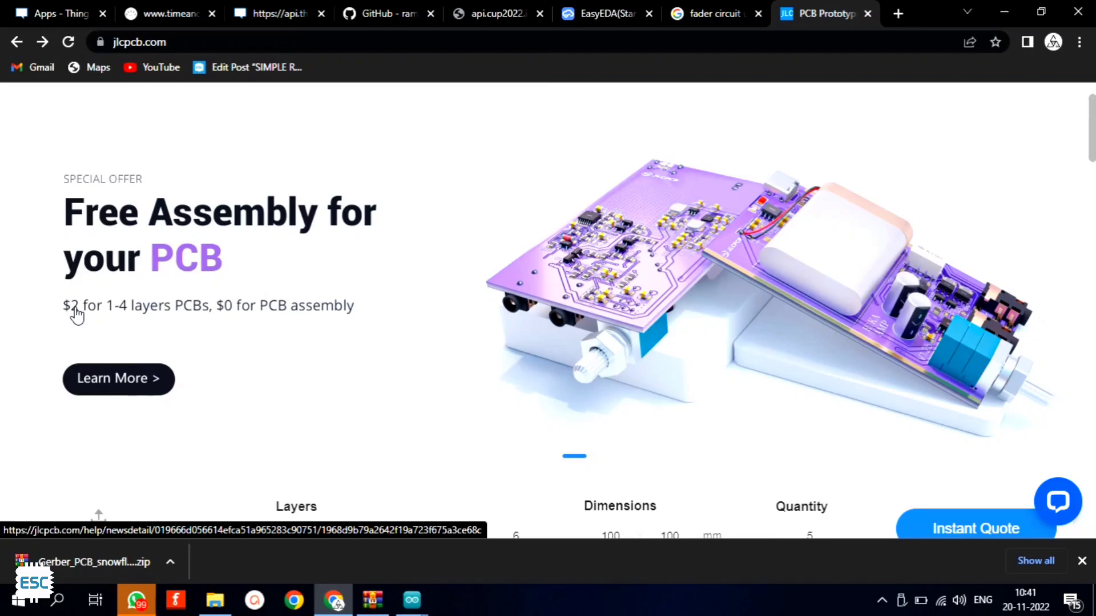
pyautogui.scroll(-4, 456, 351)
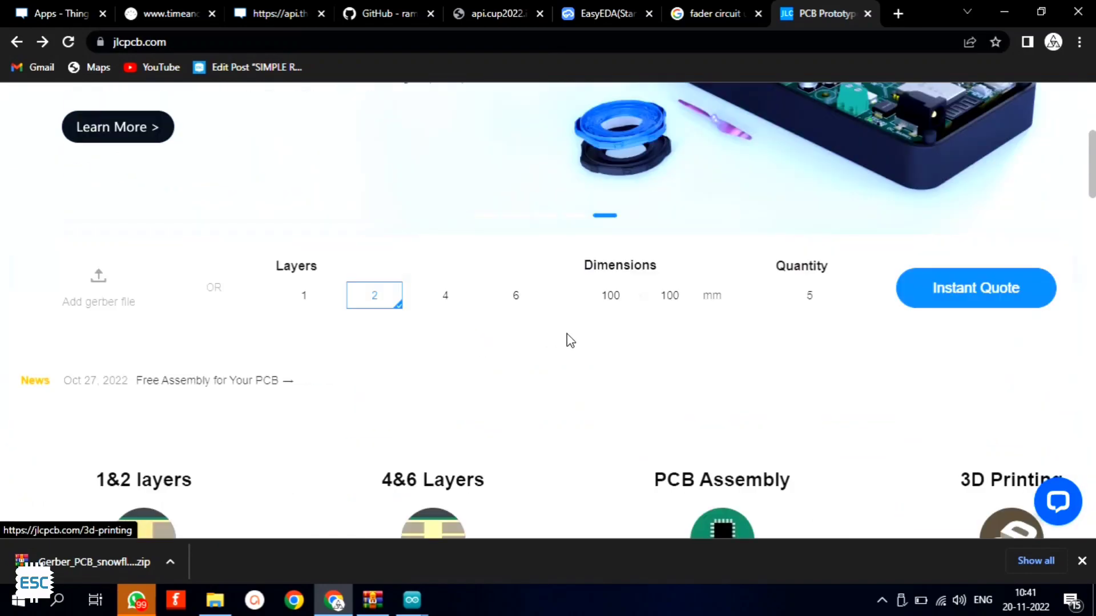
pyautogui.scroll(4, 571, 340)
pyautogui.scroll(2, 492, 249)
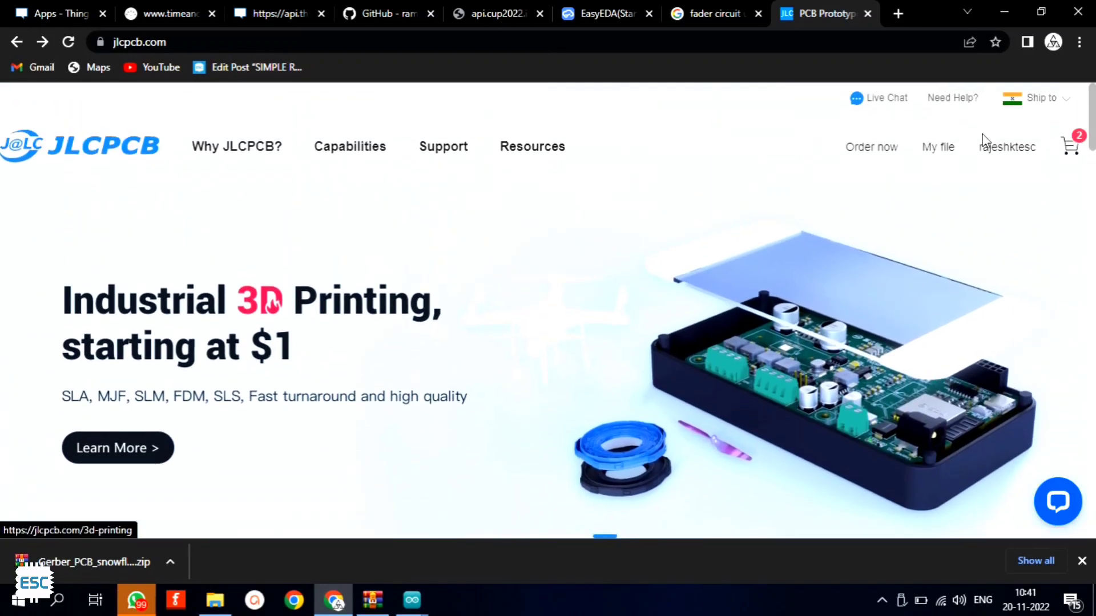
pyautogui.click(869, 148)
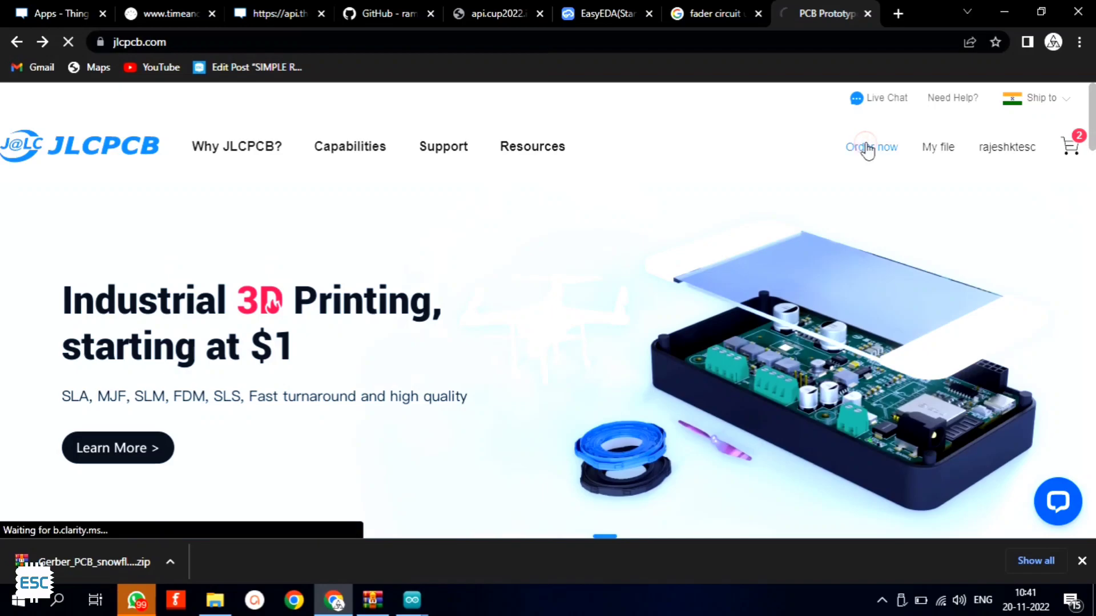
pyautogui.click(335, 350)
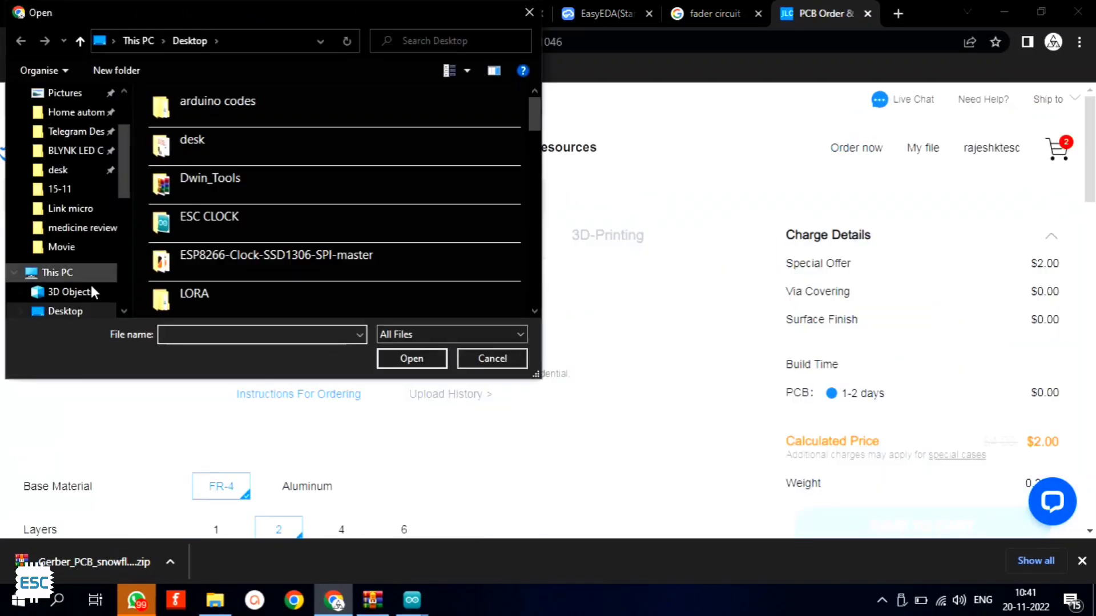
# Upload the snowflake Gerber zip from Downloads and keep the PCB quantity at 5
pyautogui.scroll(3, 90, 291)
pyautogui.click(72, 144)
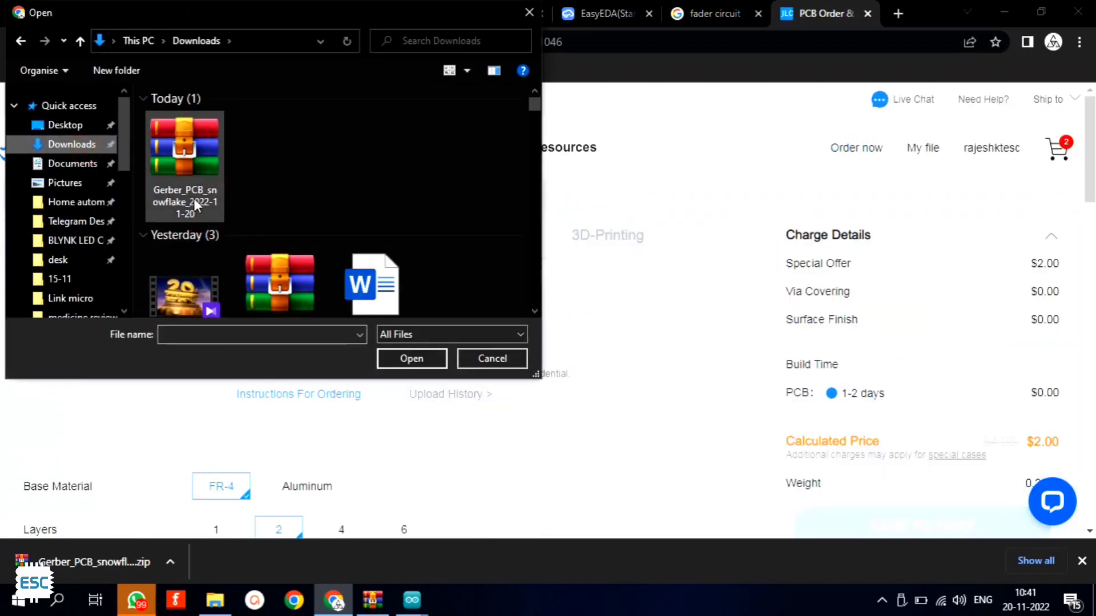
pyautogui.doubleClick(193, 197)
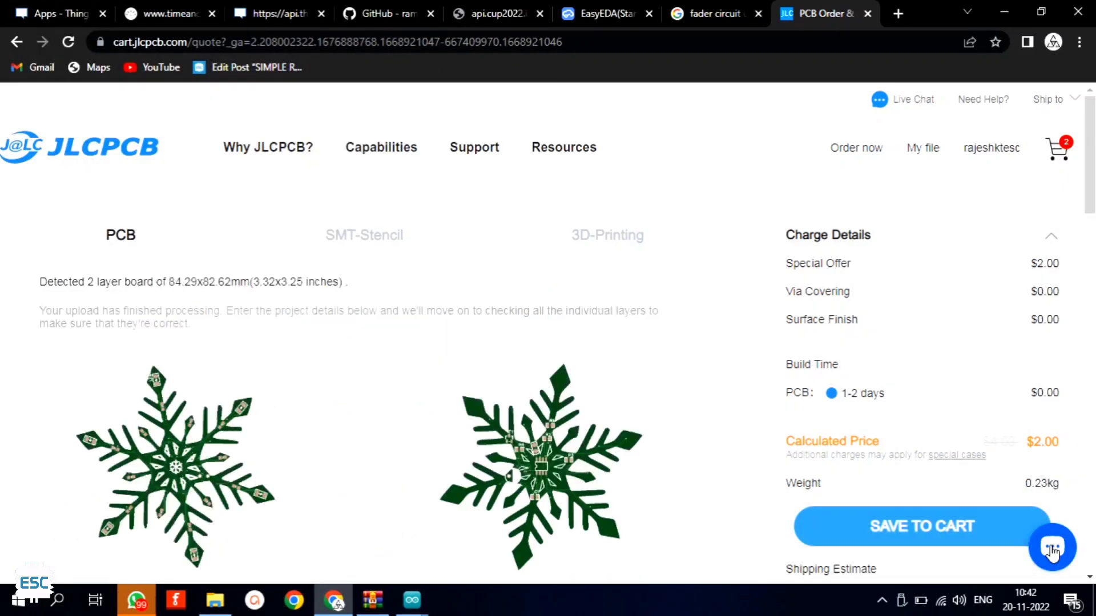
pyautogui.scroll(-7, 354, 495)
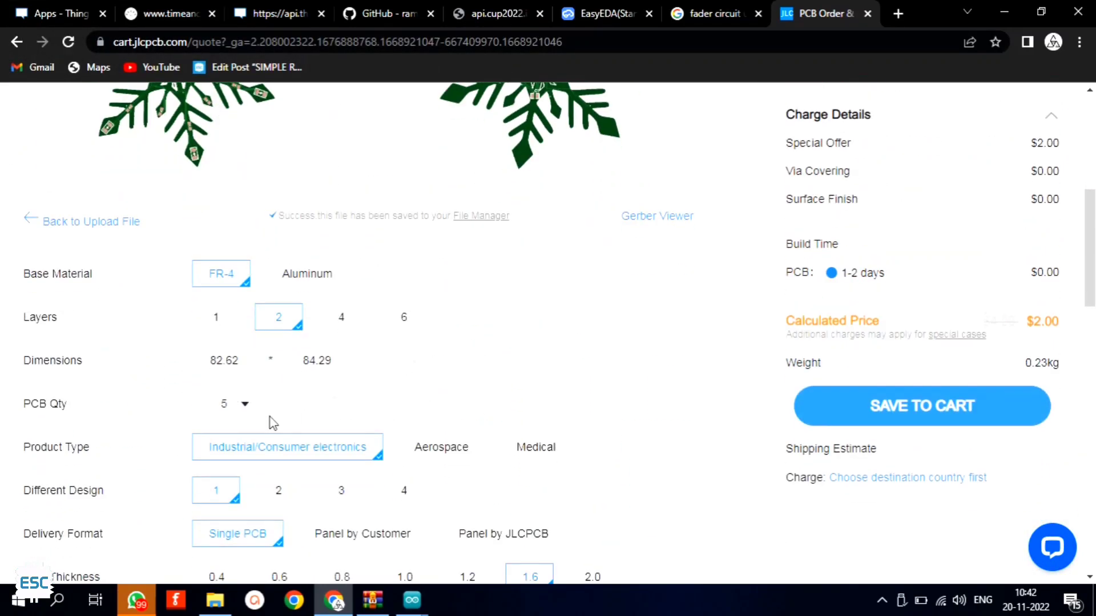
pyautogui.click(244, 404)
pyautogui.click(244, 448)
# Choose White board colour and DHL Express Worldwide shipping, then save the order to the cart
pyautogui.scroll(-3, 285, 405)
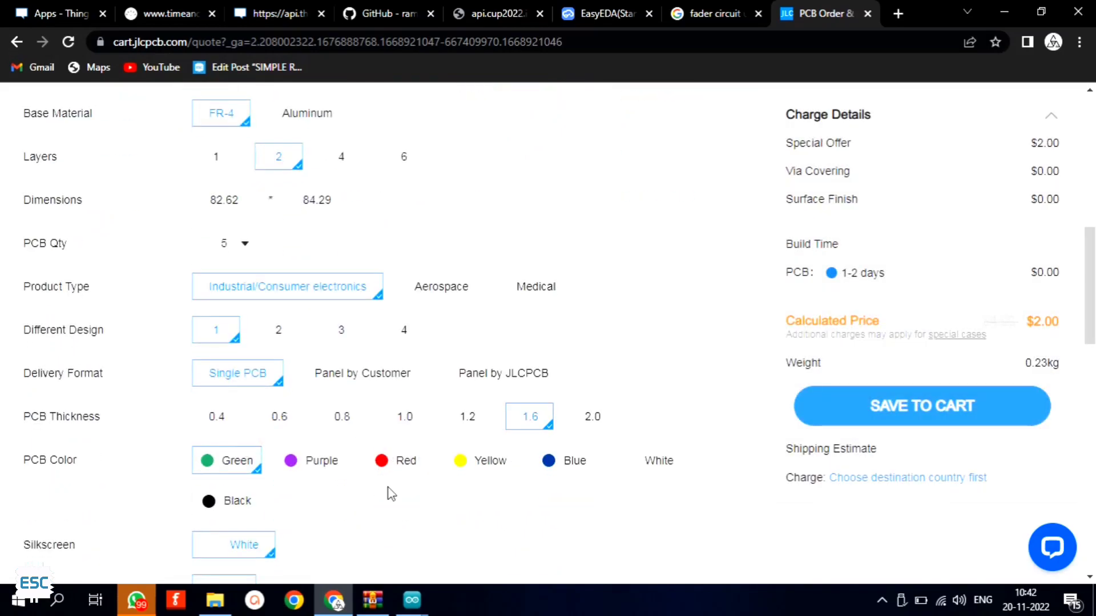
pyautogui.click(656, 467)
pyautogui.scroll(6, 947, 320)
pyautogui.click(810, 483)
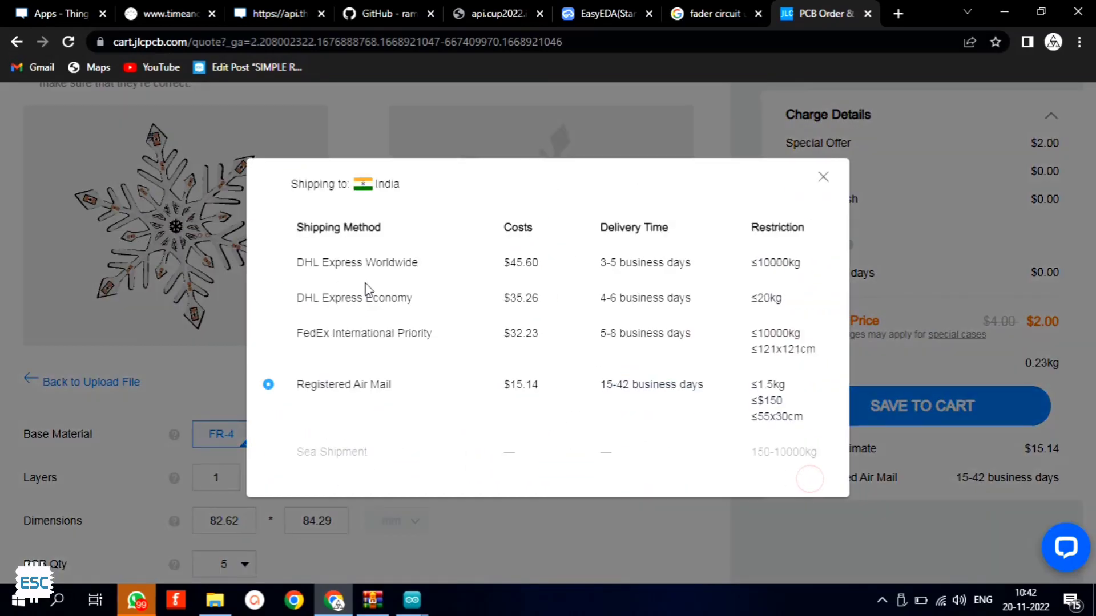
pyautogui.click(267, 262)
pyautogui.scroll(3, 931, 483)
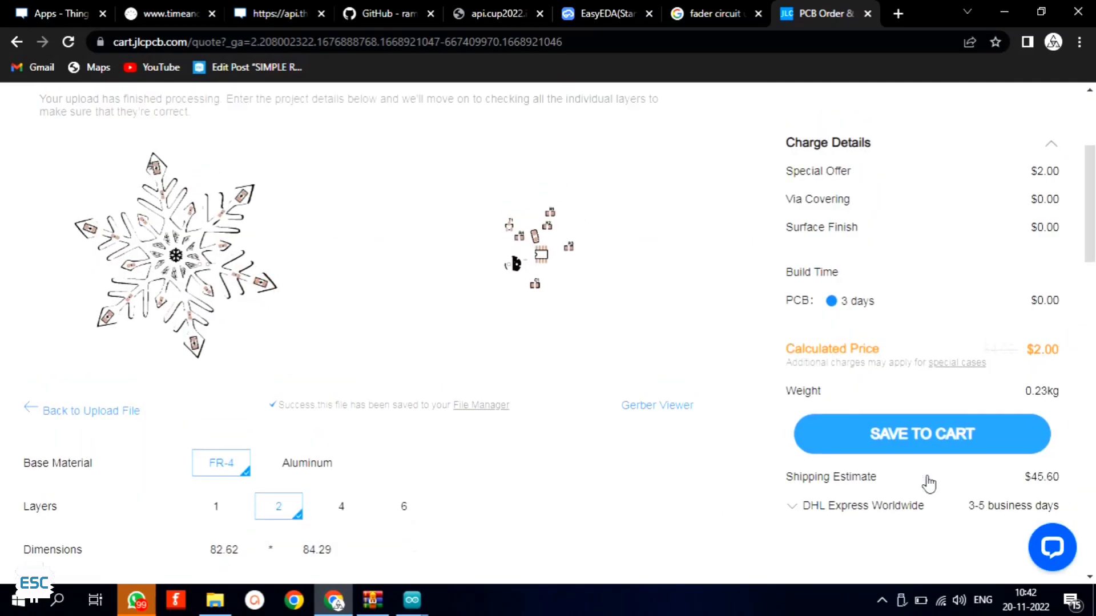
pyautogui.click(878, 456)
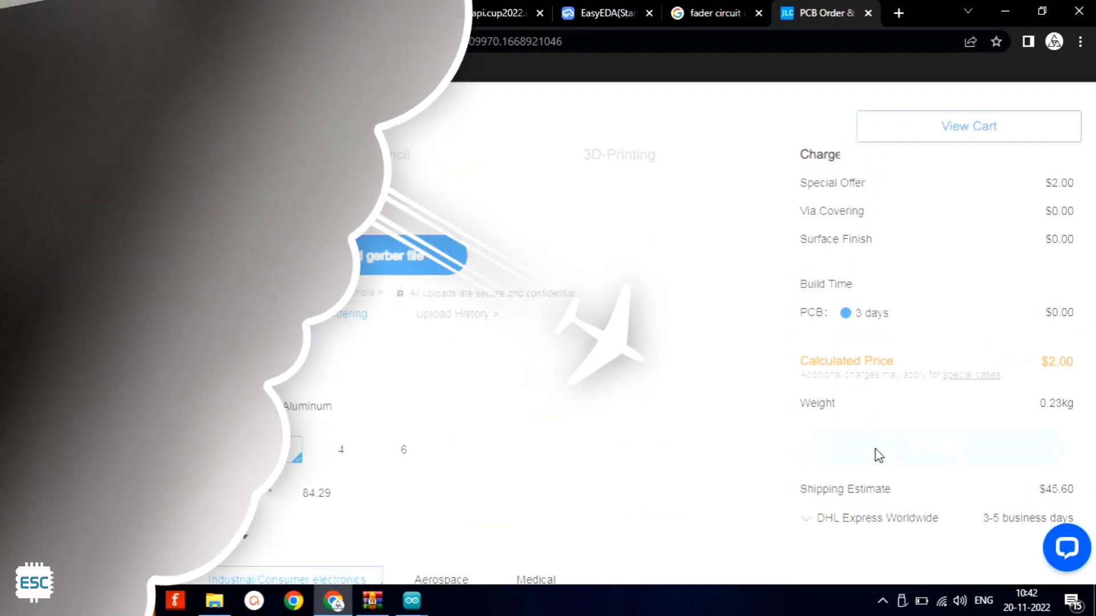